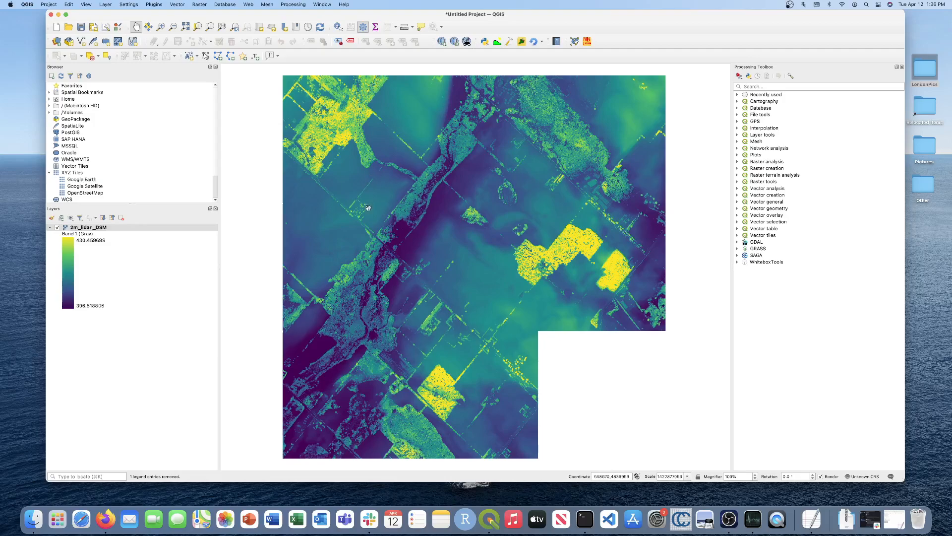
Step: Inspect the 2m_lidar_DSM layer, and read the TimeInDaylight description and parameter table in the WhiteboxTools manual in Firefox
{"action": "scroll", "coordinate": [355, 209], "scroll_direction": "up", "scroll_amount": 3}
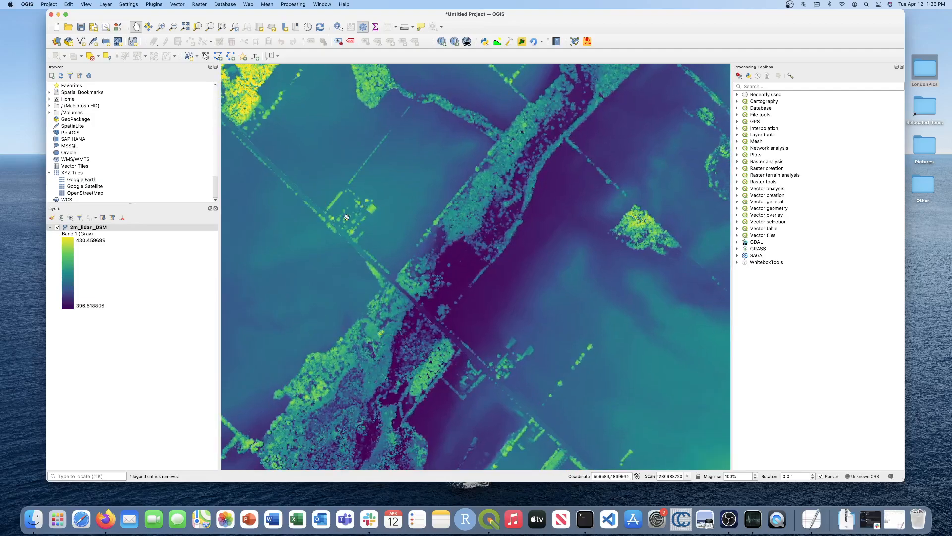
{"action": "scroll", "coordinate": [349, 223], "scroll_direction": "down", "scroll_amount": 5}
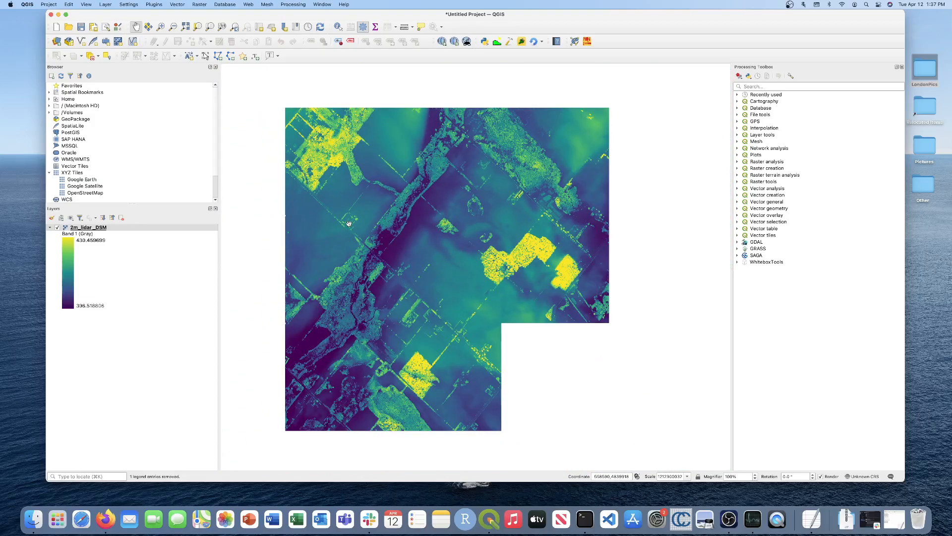
{"action": "key", "text": "ctrl+Right"}
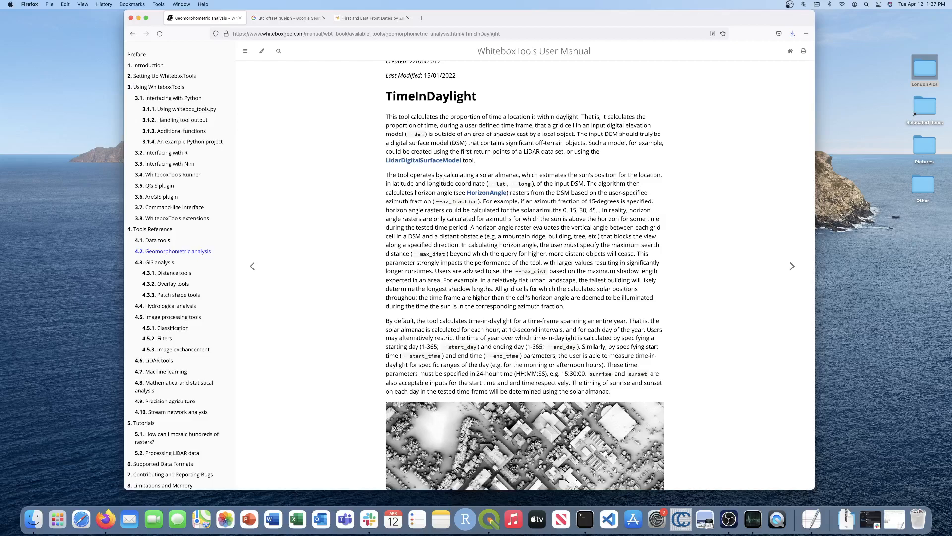
{"action": "scroll", "coordinate": [423, 183], "scroll_direction": "down", "scroll_amount": 1}
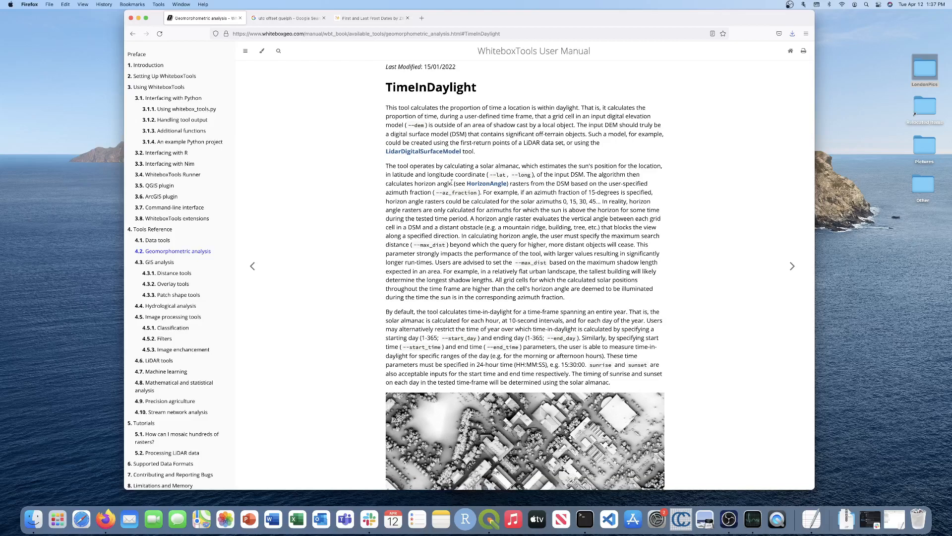
{"action": "scroll", "coordinate": [451, 182], "scroll_direction": "down", "scroll_amount": 5}
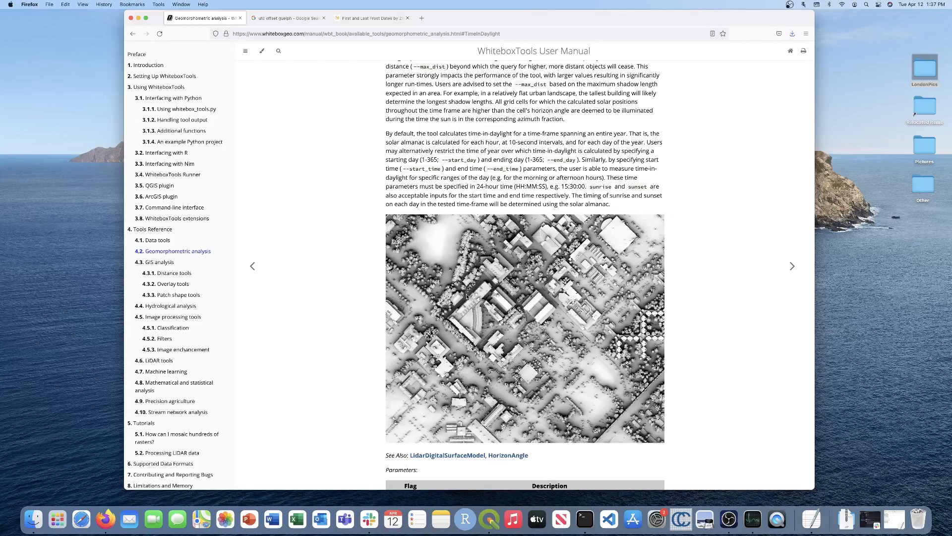
{"action": "scroll", "coordinate": [296, 290], "scroll_direction": "down", "scroll_amount": 7}
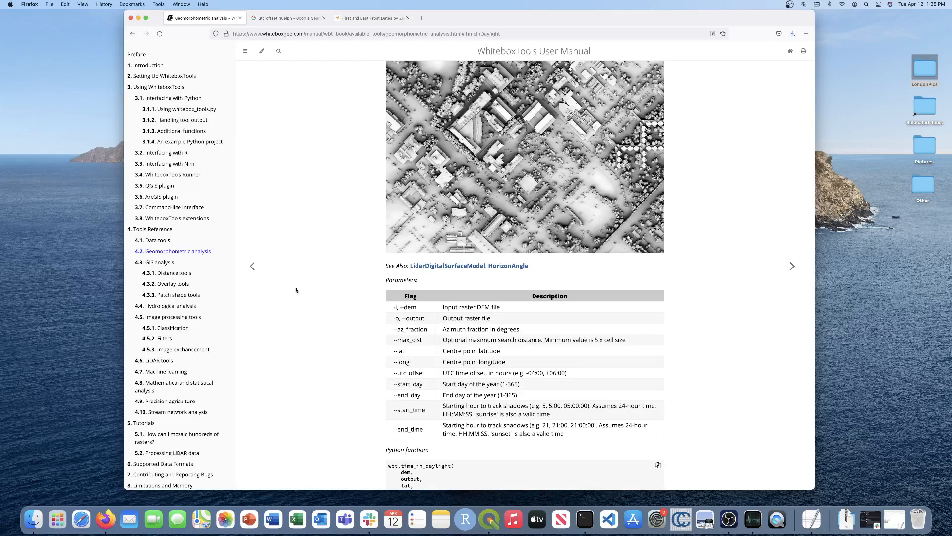
{"action": "scroll", "coordinate": [296, 290], "scroll_direction": "up", "scroll_amount": 5}
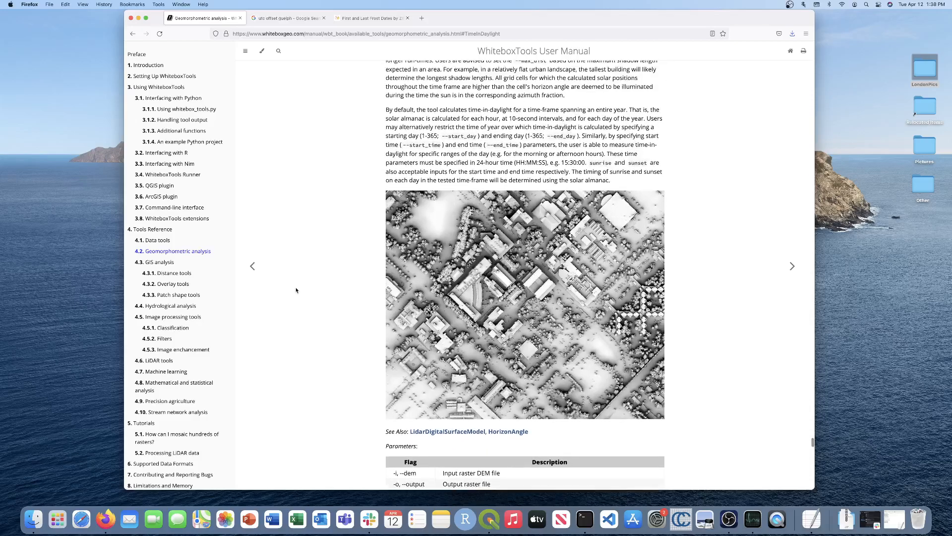
Step: Switch to Terminal and change the working directory to the nested WBT folder inside Documents
{"action": "key", "text": "ctrl+Left"}
{"action": "key", "text": "ctrl+Left"}
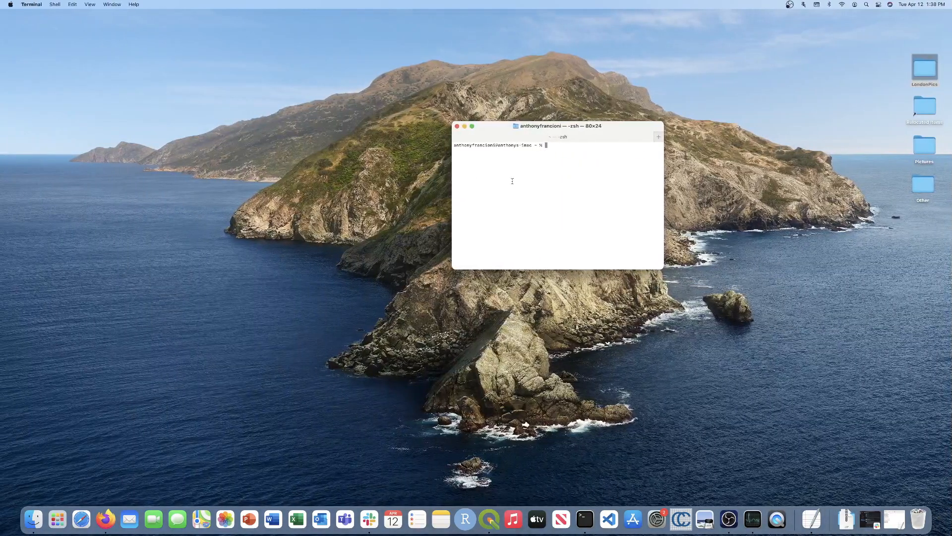
{"action": "type", "text": "cd Doc"}
{"action": "key", "text": "Tab"}
{"action": "type", "text": "WB1"}
{"action": "key", "text": "Tab"}
{"action": "type", "text": "WBT"}
{"action": "key", "text": "Return"}
Step: Launch WhiteboxTools Runner by running wb_runner.py with python3
{"action": "type", "text": "python3"}
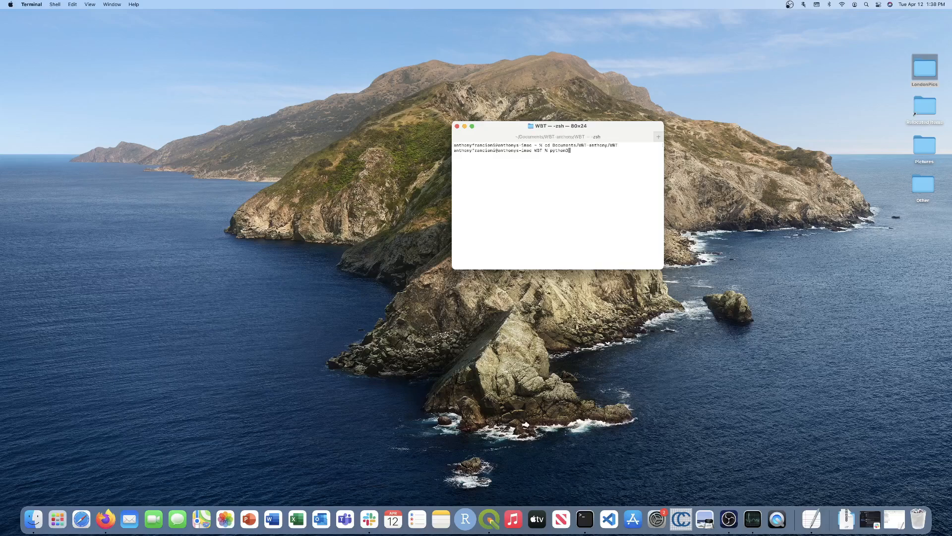
{"action": "type", "text": " wb_r"}
{"action": "key", "text": "Tab"}
{"action": "key", "text": "Return"}
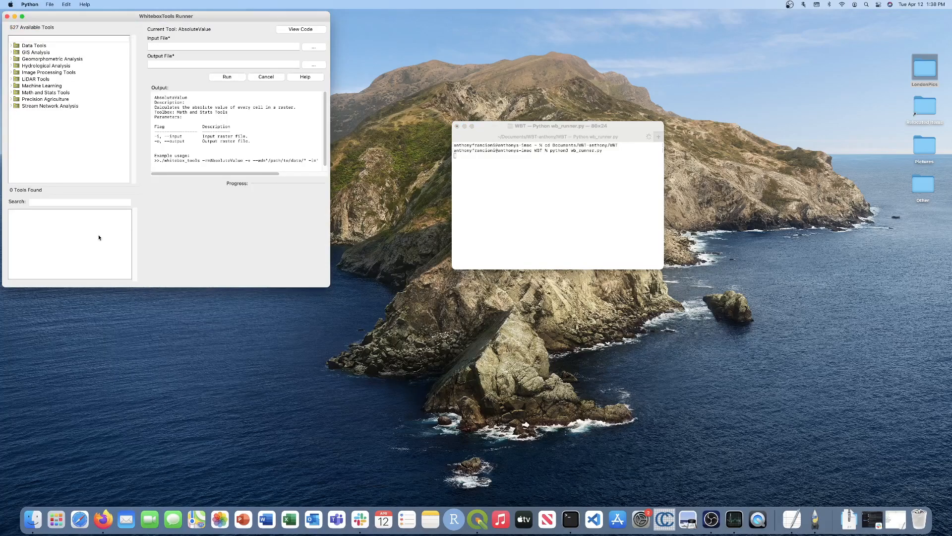
Step: Search the available tools for "time" and open the TimeInDaylight tool
{"action": "left_click", "coordinate": [87, 202]}
{"action": "type", "text": "time"}
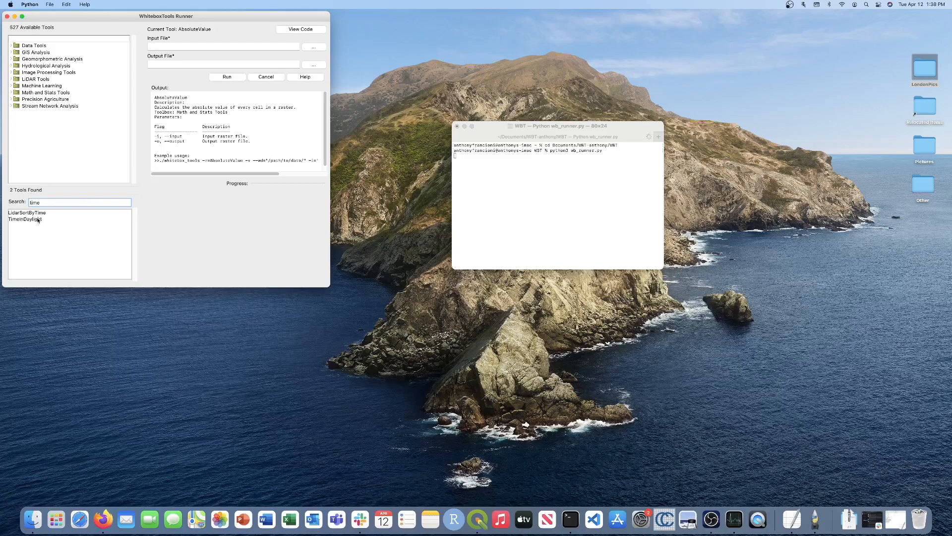
{"action": "left_click", "coordinate": [38, 220]}
Step: Set the input DEM file to 2m_lidar_DSM.tif from the Youtube_testing folder
{"action": "left_click", "coordinate": [339, 47]}
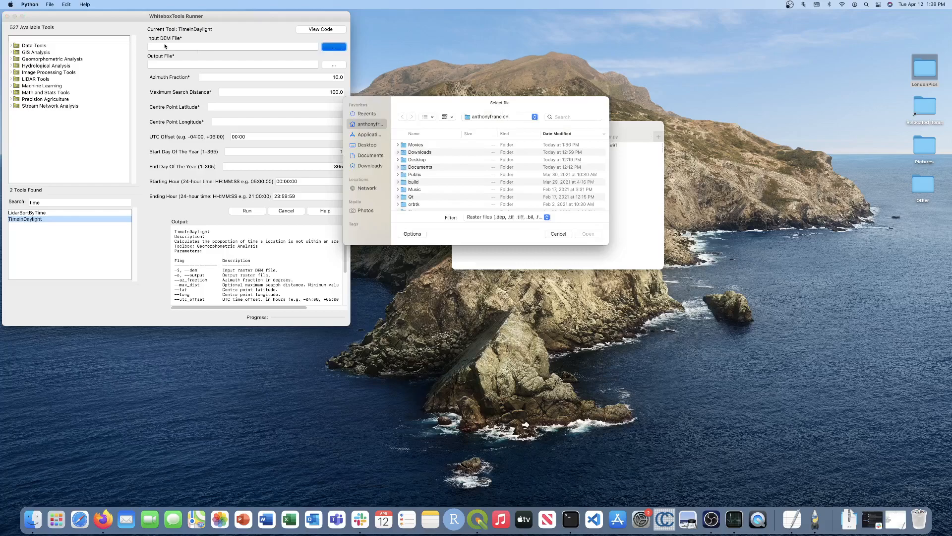
{"action": "left_click", "coordinate": [480, 113]}
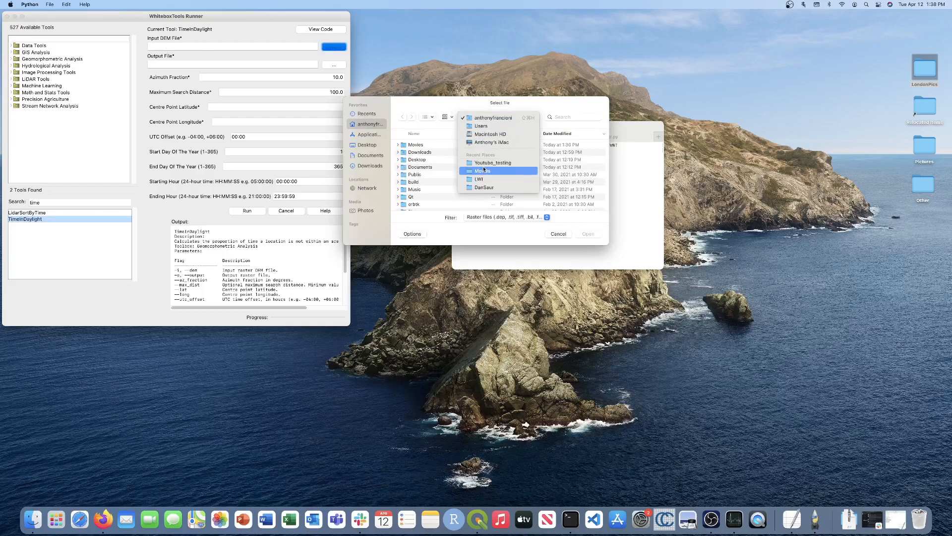
{"action": "left_click", "coordinate": [484, 165]}
{"action": "double_click", "coordinate": [421, 151]}
Step: Set the output file to test.tif in the Youtube_testing folder
{"action": "left_click", "coordinate": [329, 64]}
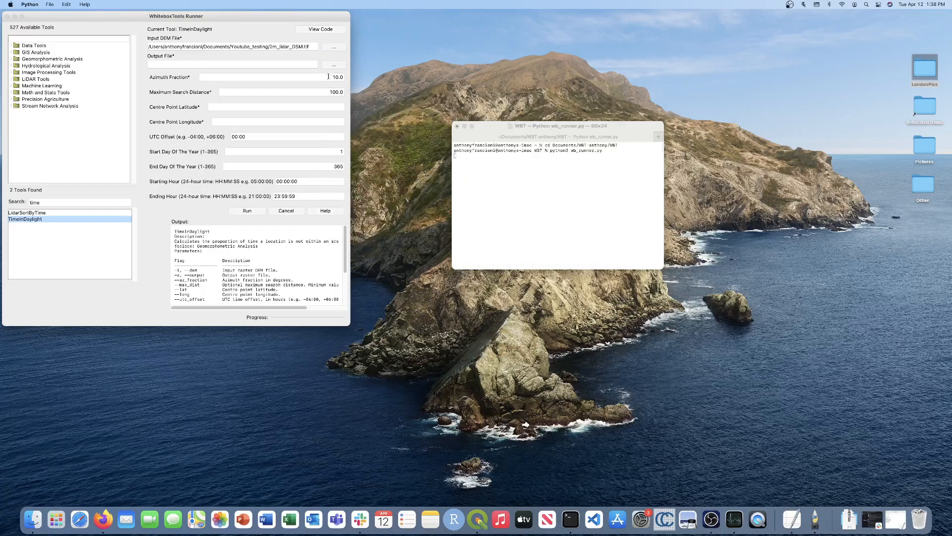
{"action": "type", "text": "test.tif"}
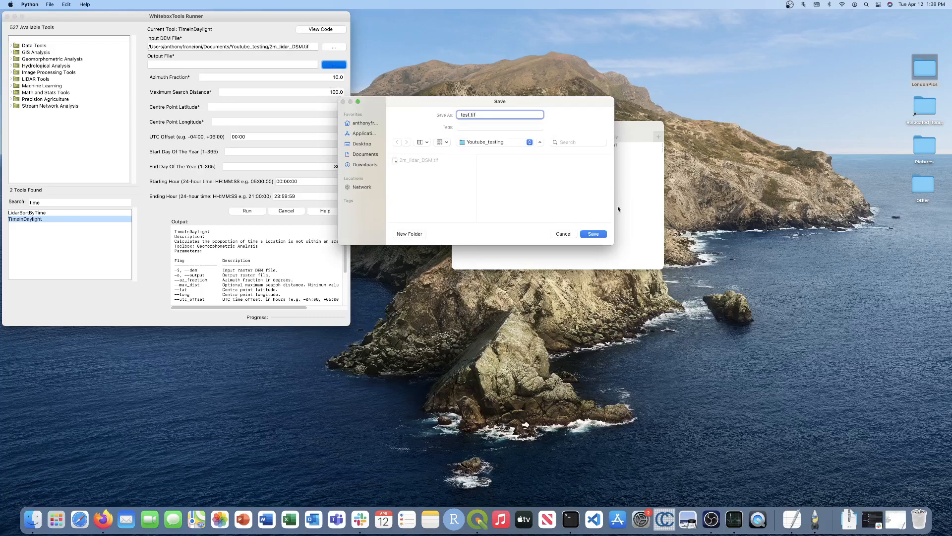
{"action": "left_click", "coordinate": [592, 233]}
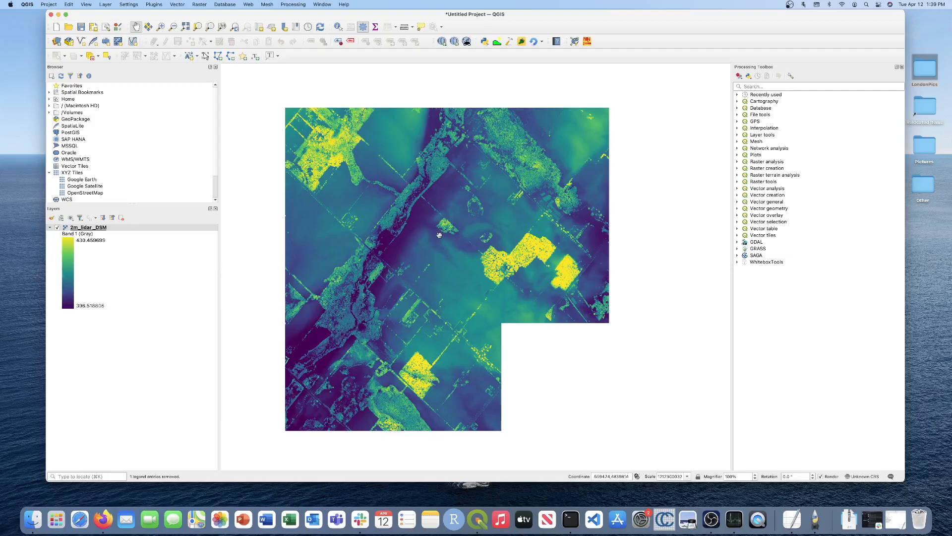
Step: Bring up the timeindaylight_specs note in TextEdit and set the centre point to latitude 43.5448 and longitude -80.2482
{"action": "key", "text": "ctrl+Left"}
{"action": "left_click", "coordinate": [891, 525]}
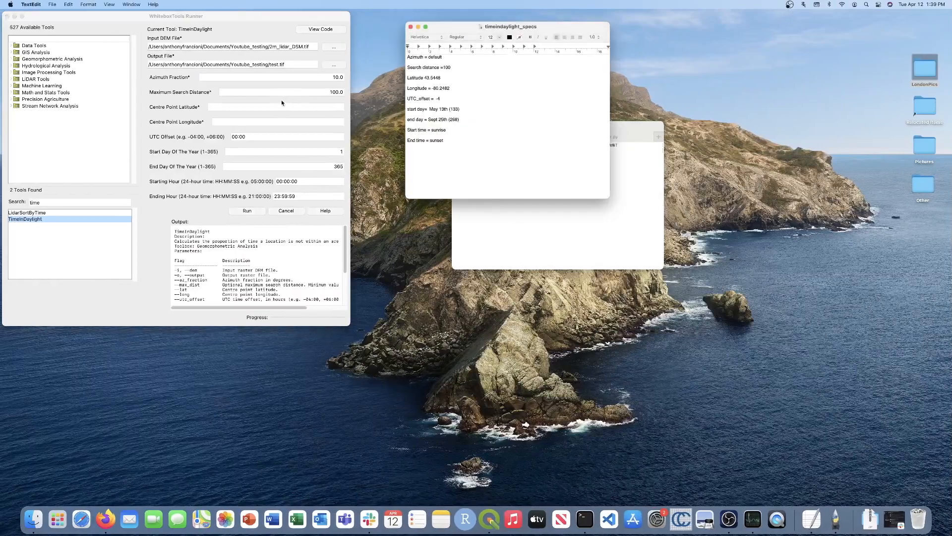
{"action": "left_click", "coordinate": [283, 107]}
{"action": "type", "text": "43.5448"}
{"action": "left_click", "coordinate": [294, 122]}
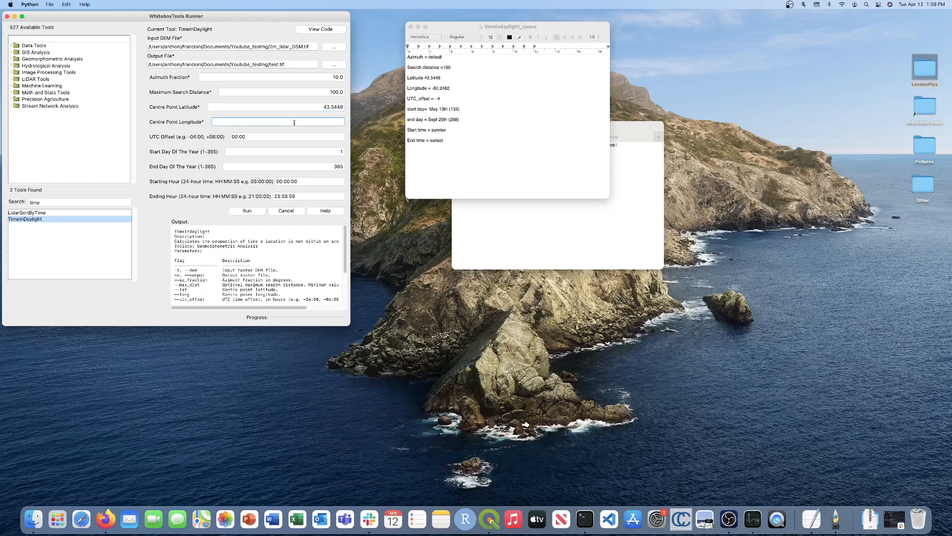
{"action": "type", "text": "-80.2482"}
Step: Check Guelph's UTC offset in the Firefox search results and set the tool's UTC offset to -04:00
{"action": "left_click", "coordinate": [291, 137]}
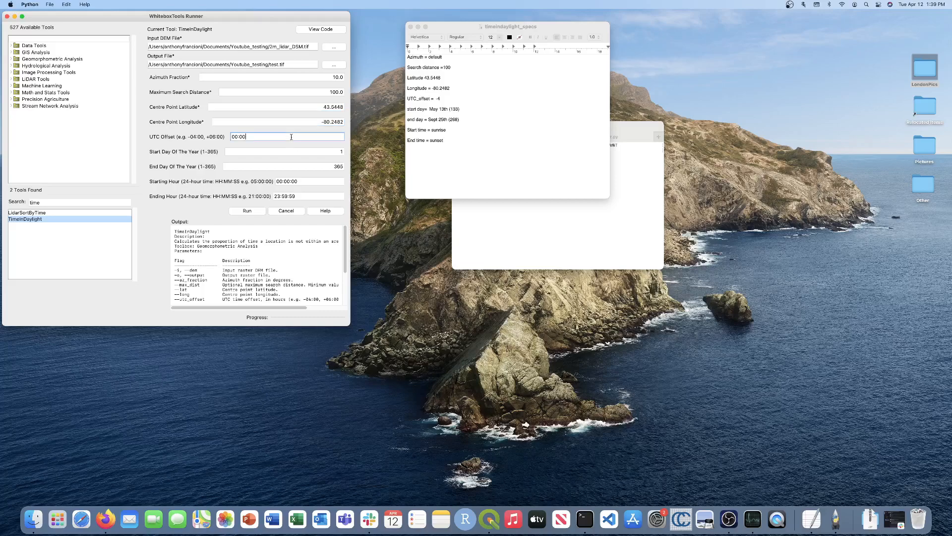
{"action": "key", "text": "ctrl+Right"}
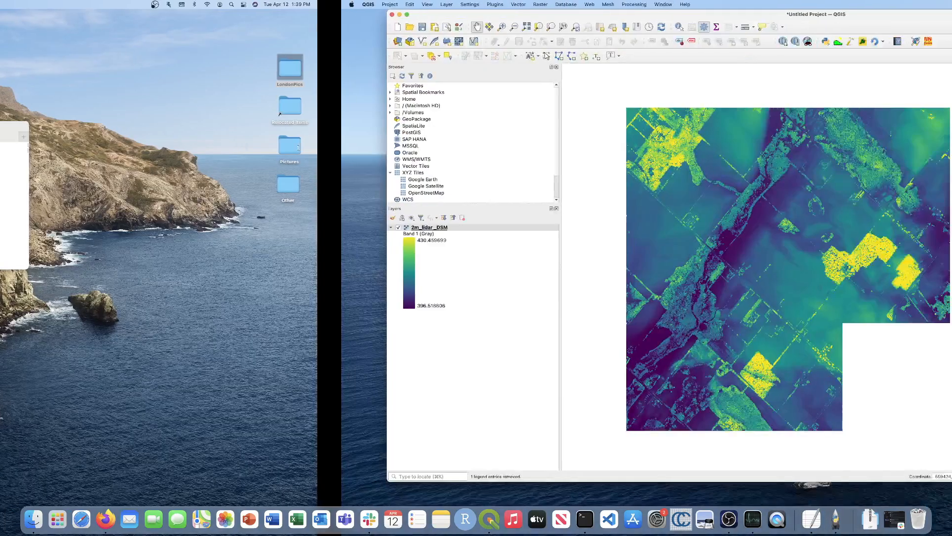
{"action": "key", "text": "ctrl+Right"}
{"action": "left_click", "coordinate": [288, 18]}
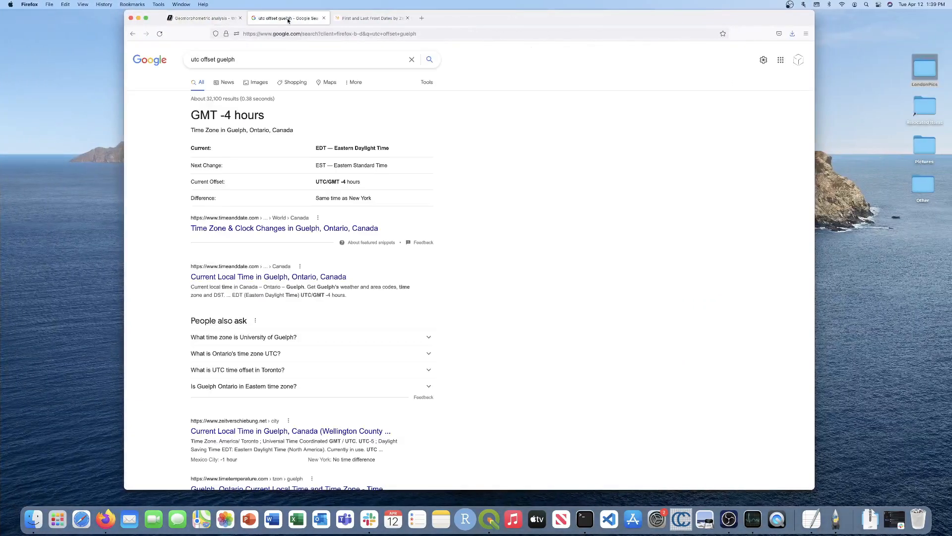
{"action": "key", "text": "ctrl+Left"}
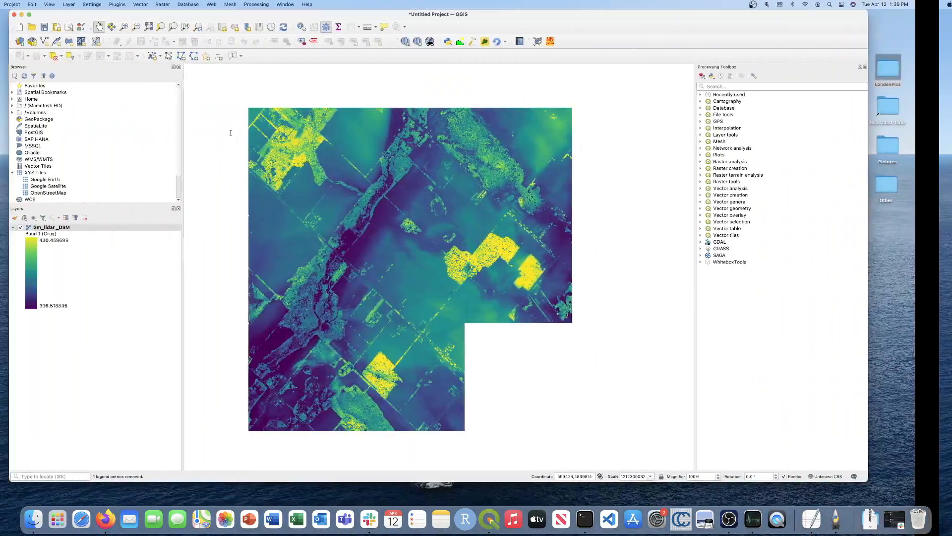
{"action": "key", "text": "ctrl+Left"}
{"action": "left_click", "coordinate": [234, 136]}
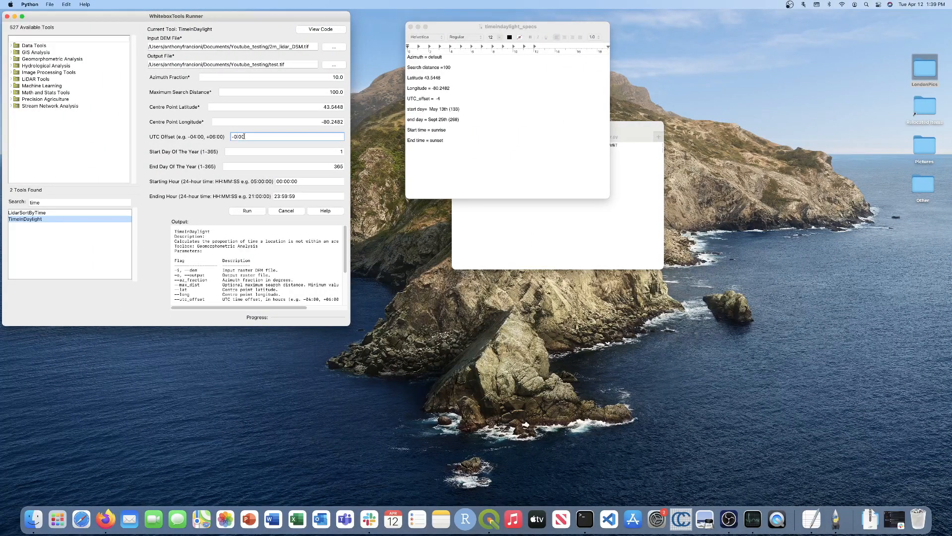
Step: Consult the manual's time-frame guidance in Firefox, and set the start day to 133 and the end day to 268
{"action": "left_click", "coordinate": [267, 152]}
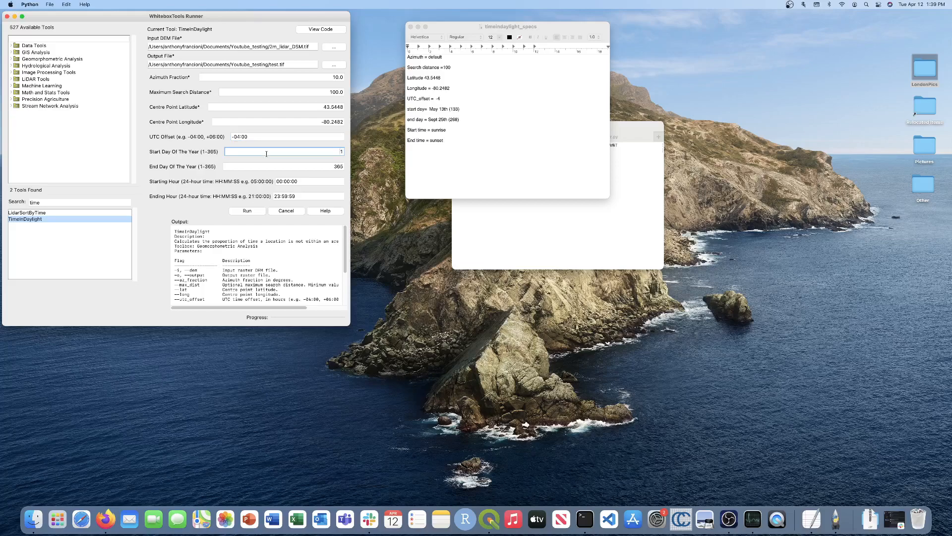
{"action": "key", "text": "ctrl+Right"}
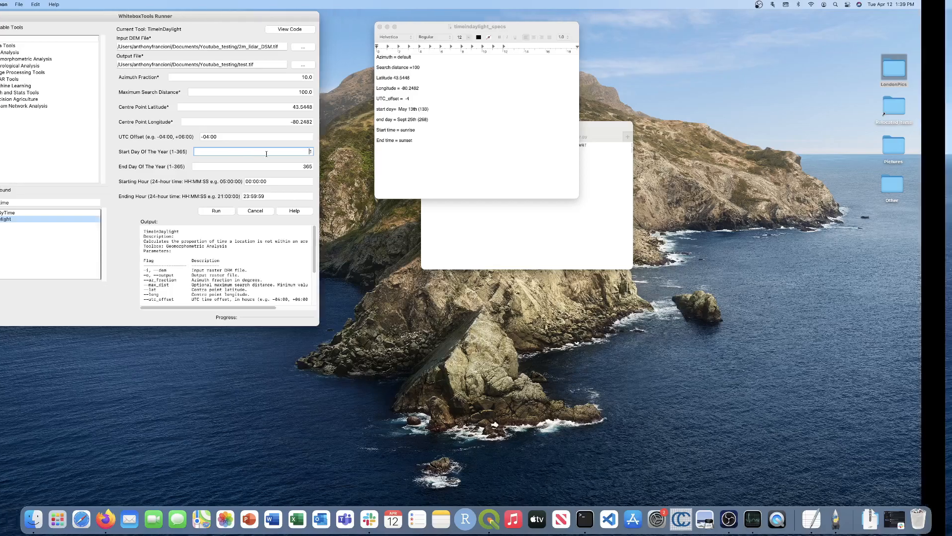
{"action": "key", "text": "ctrl+Right"}
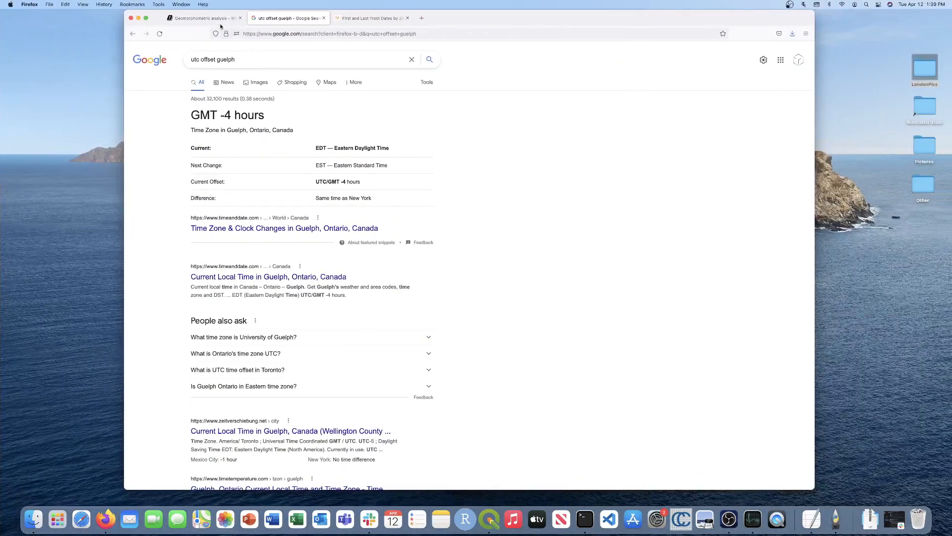
{"action": "left_click", "coordinate": [219, 19]}
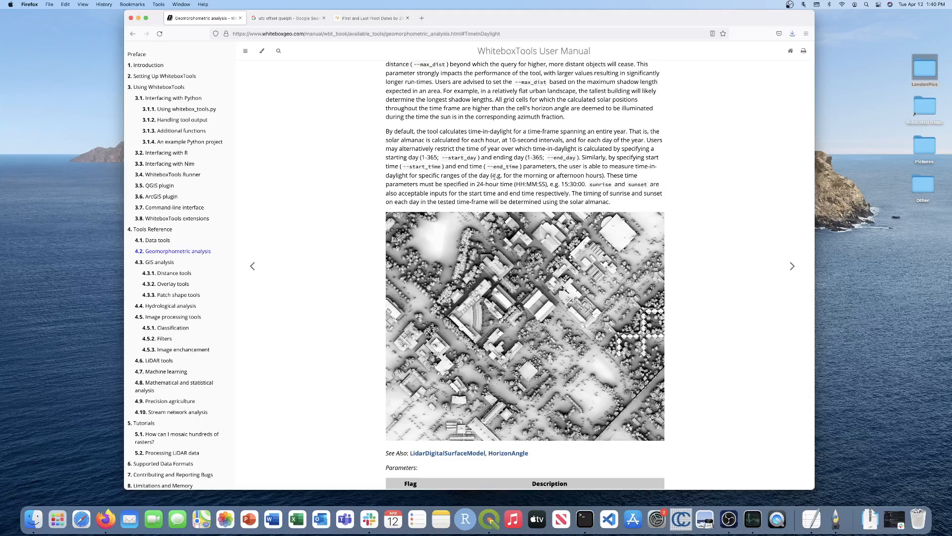
{"action": "key", "text": "ctrl+Left"}
{"action": "key", "text": "ctrl+Left"}
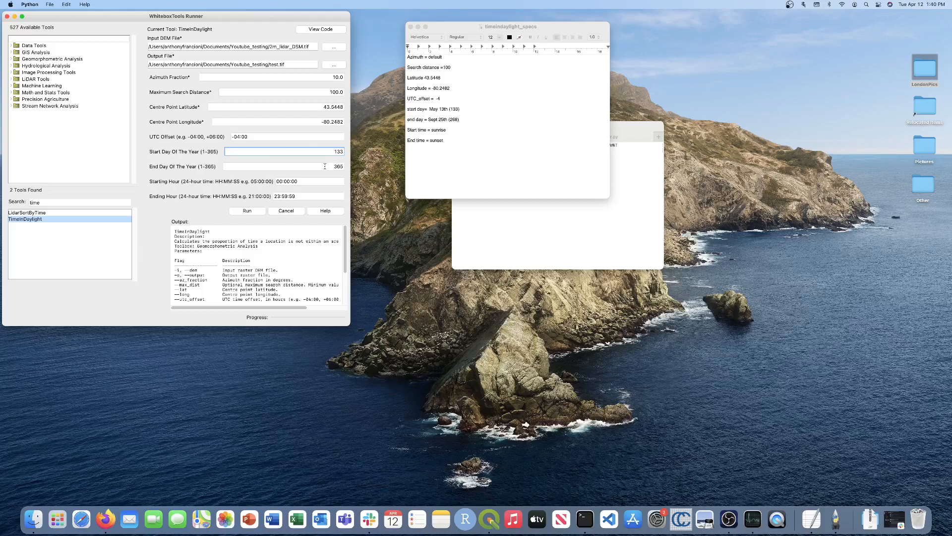
{"action": "key", "text": "Tab"}
{"action": "type", "text": "2"}
Step: Set the starting hour to sunrise and the ending hour to sunset
{"action": "key", "text": "Tab"}
{"action": "type", "text": "suns"}
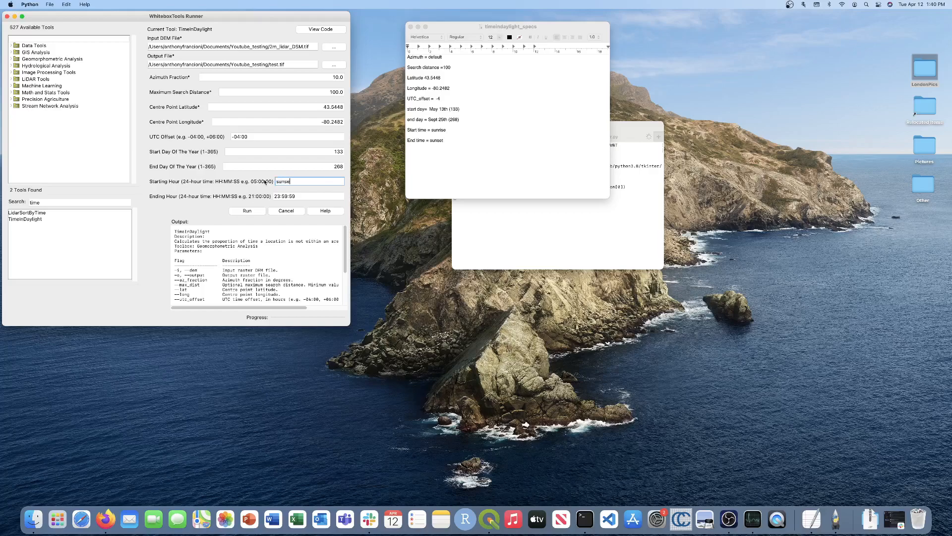
{"action": "type", "text": "rise"}
{"action": "left_click", "coordinate": [287, 181]}
{"action": "key", "text": "BackSpace"}
{"action": "key", "text": "Tab"}
{"action": "type", "text": "sunset"}
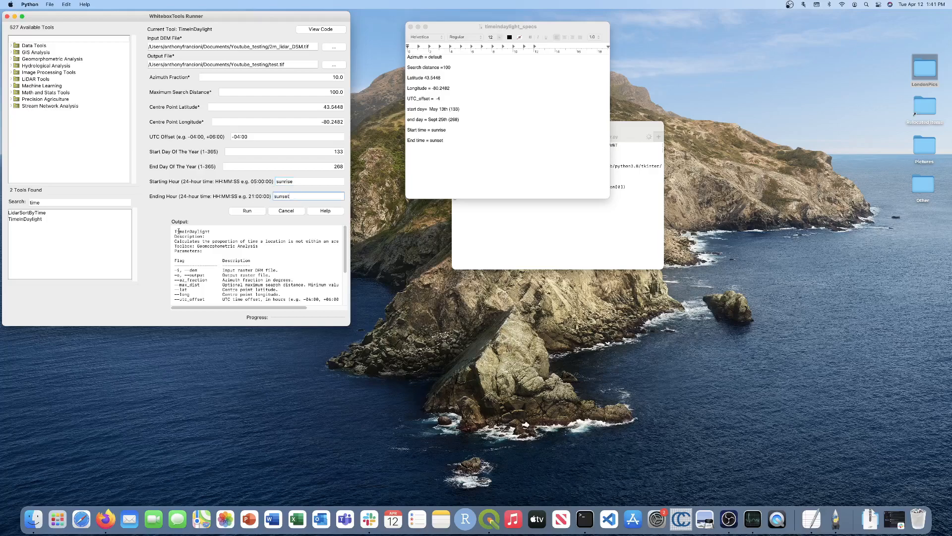
Step: Run the TimeInDaylight tool with the entered parameters and switch to QGIS
{"action": "left_click", "coordinate": [285, 390]}
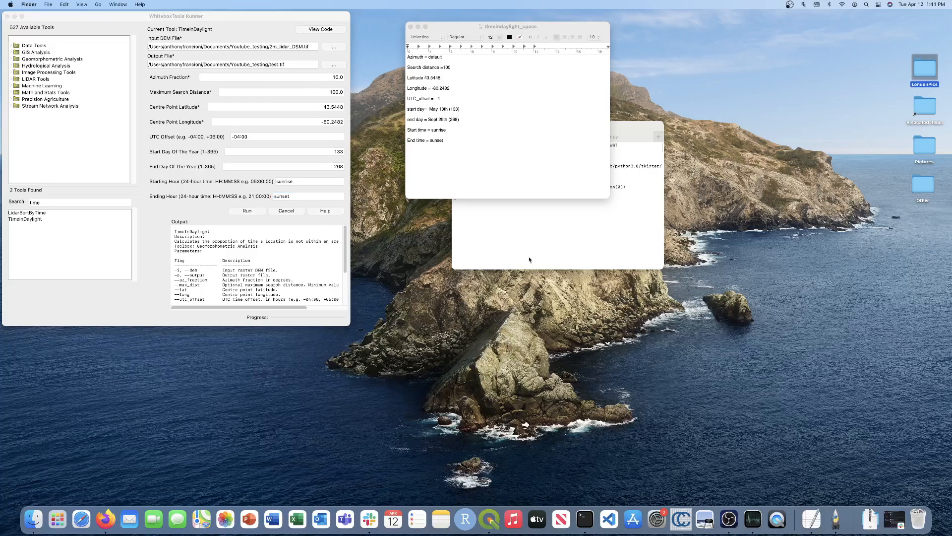
{"action": "left_click", "coordinate": [877, 301]}
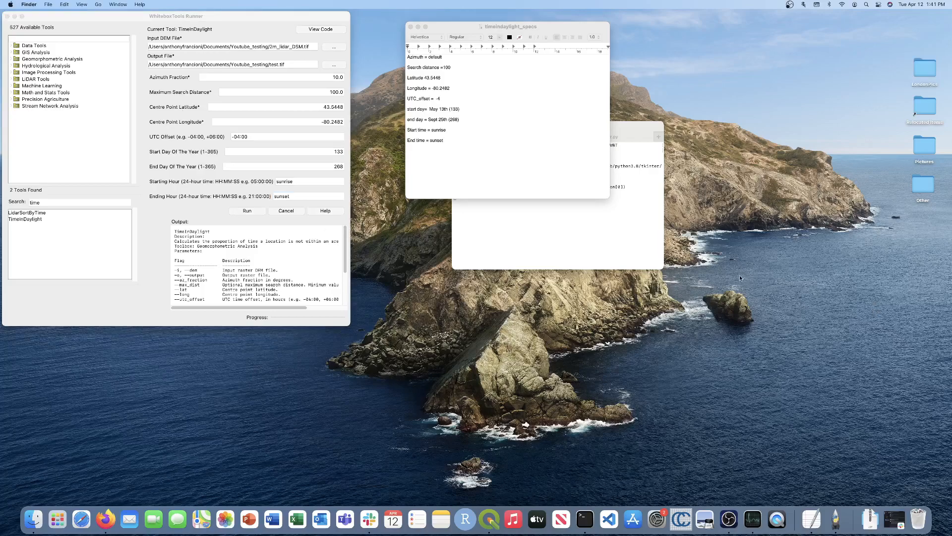
{"action": "left_click", "coordinate": [248, 211]}
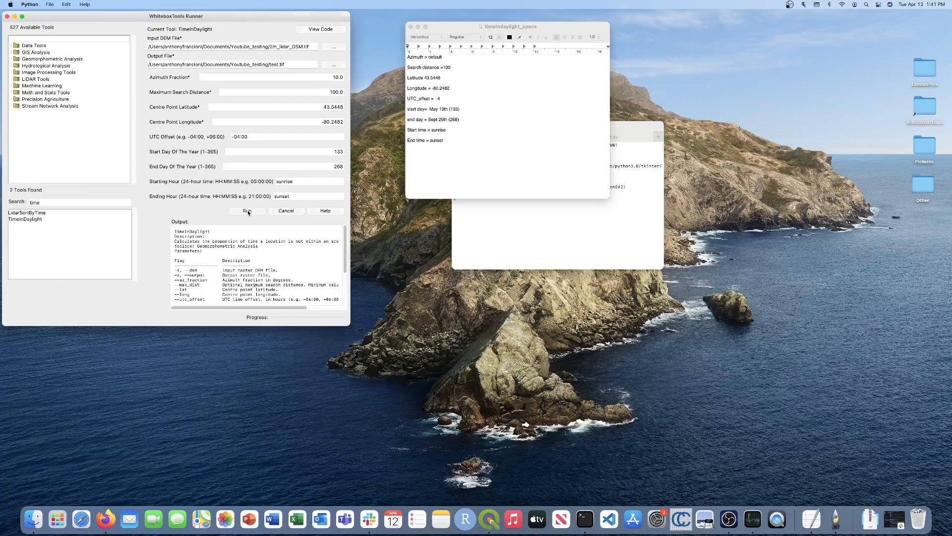
{"action": "left_click", "coordinate": [292, 416]}
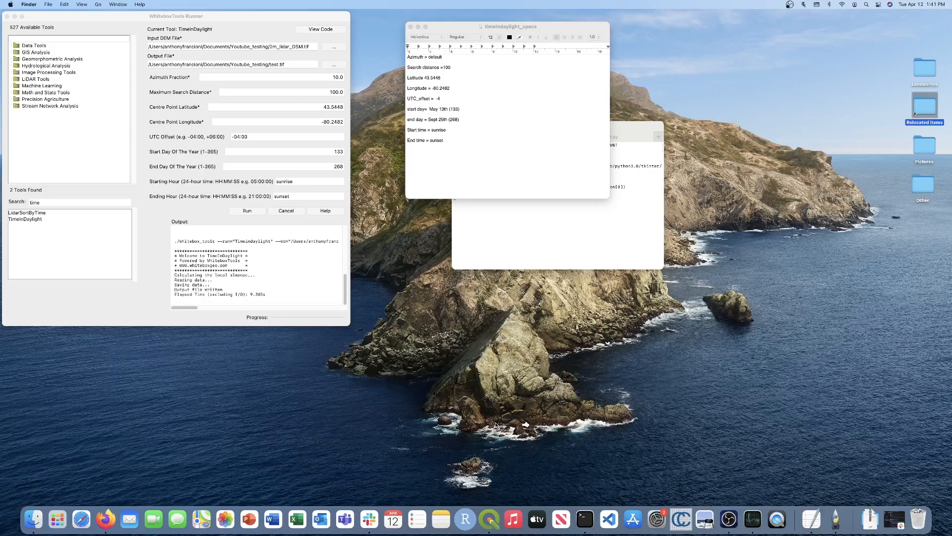
{"action": "key", "text": "ctrl+Right"}
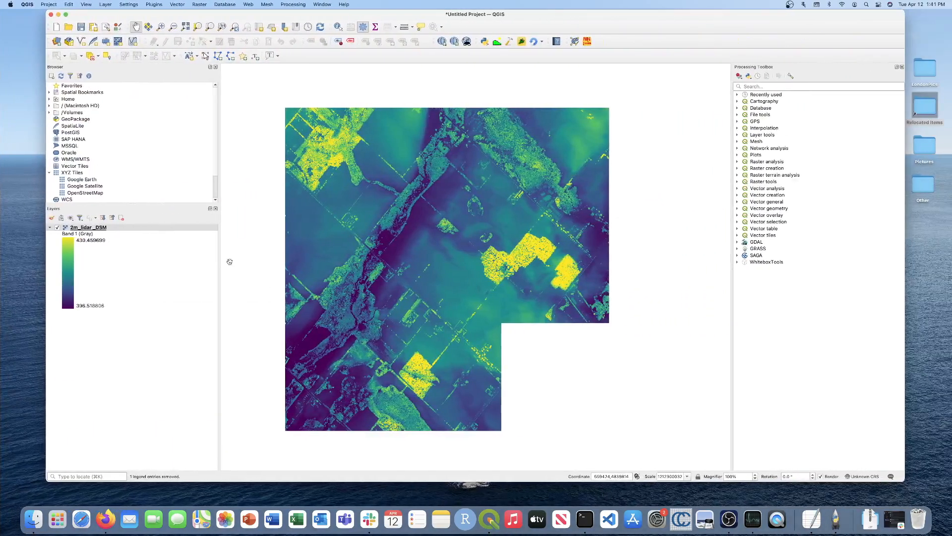
Step: Add the raster test.tif from the Youtube_testing folder to the QGIS project and close the data source manager
{"action": "left_click", "coordinate": [57, 42]}
{"action": "left_click", "coordinate": [711, 173]}
{"action": "left_click", "coordinate": [722, 174]}
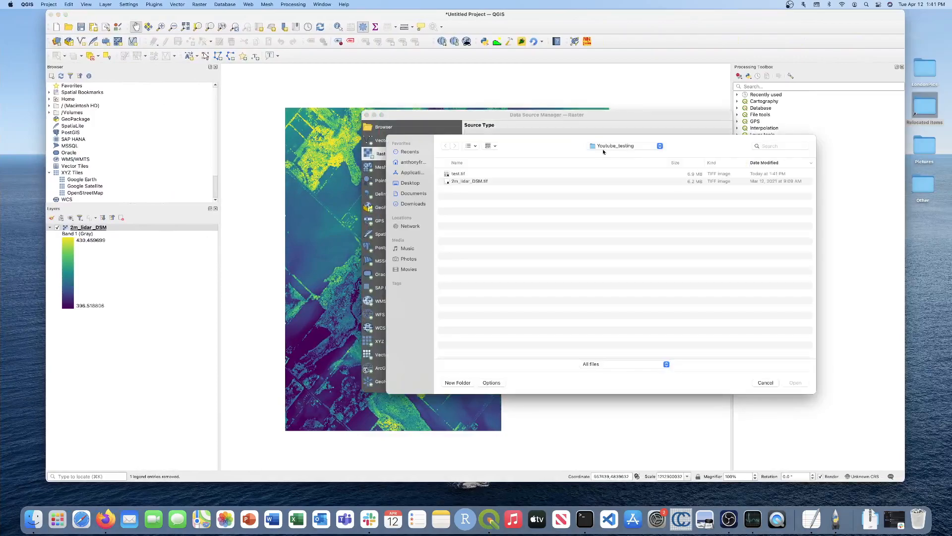
{"action": "double_click", "coordinate": [495, 173]}
{"action": "left_click", "coordinate": [684, 387]}
{"action": "left_click", "coordinate": [716, 386]}
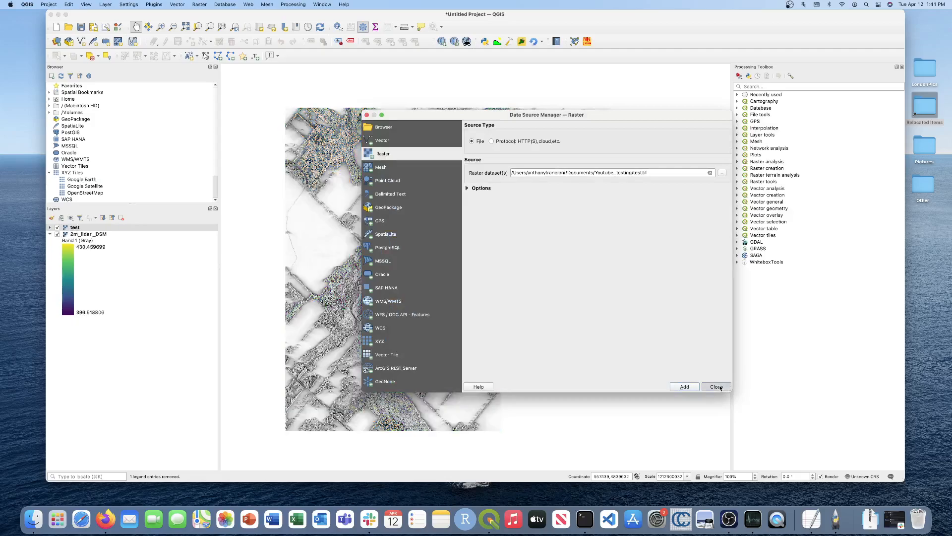
Step: Examine the test raster up close, looking at shading around the tree stands, field edges and open fields
{"action": "scroll", "coordinate": [475, 248], "scroll_direction": "up", "scroll_amount": 2}
{"action": "scroll", "coordinate": [475, 247], "scroll_direction": "down", "scroll_amount": 1}
{"action": "left_click_drag", "start_coordinate": [480, 246], "coordinate": [513, 248]}
{"action": "scroll", "coordinate": [513, 247], "scroll_direction": "up", "scroll_amount": 1}
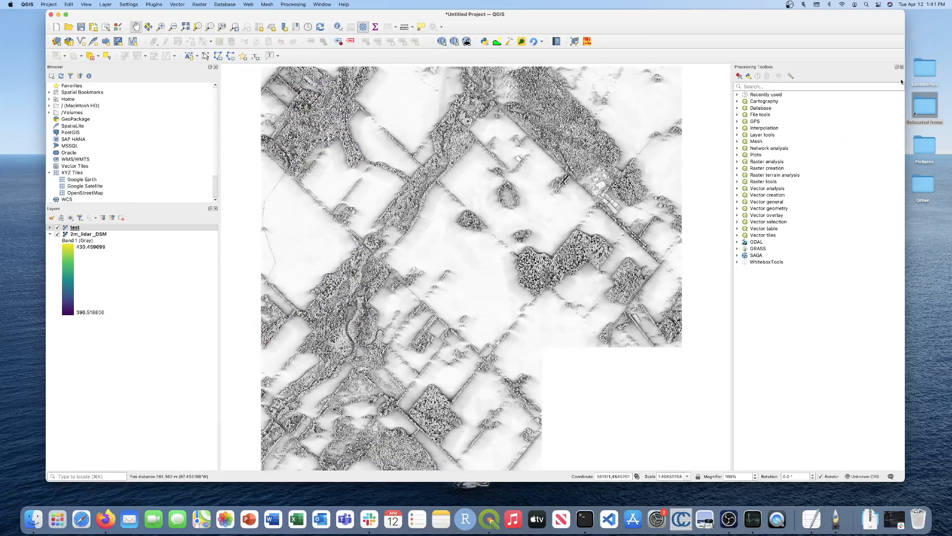
{"action": "left_click_drag", "start_coordinate": [540, 199], "coordinate": [628, 200]}
{"action": "scroll", "coordinate": [628, 200], "scroll_direction": "up", "scroll_amount": 2}
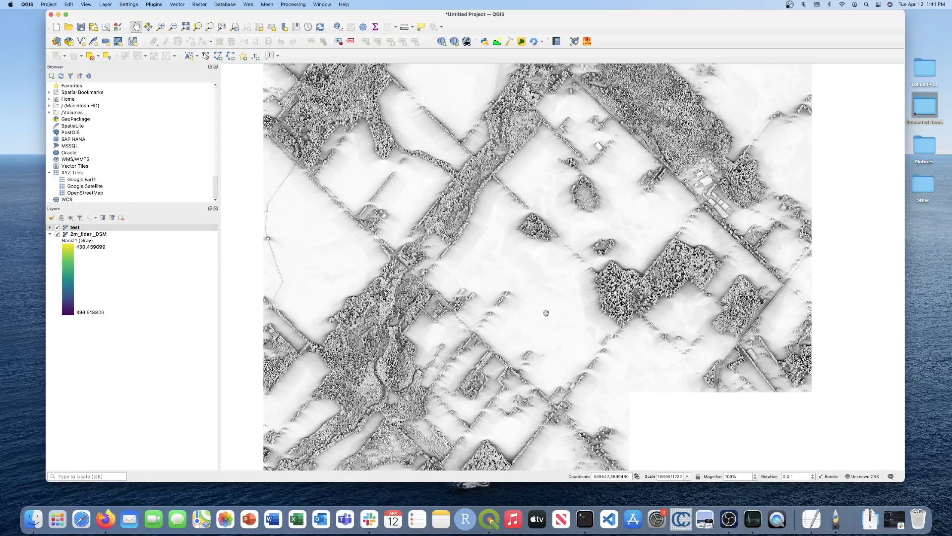
Step: Collapse the 2m_lidar_DSM legend, expand the test layer's legend, and examine the raster against its grey scale
{"action": "left_click", "coordinate": [49, 234]}
{"action": "left_click", "coordinate": [49, 228]}
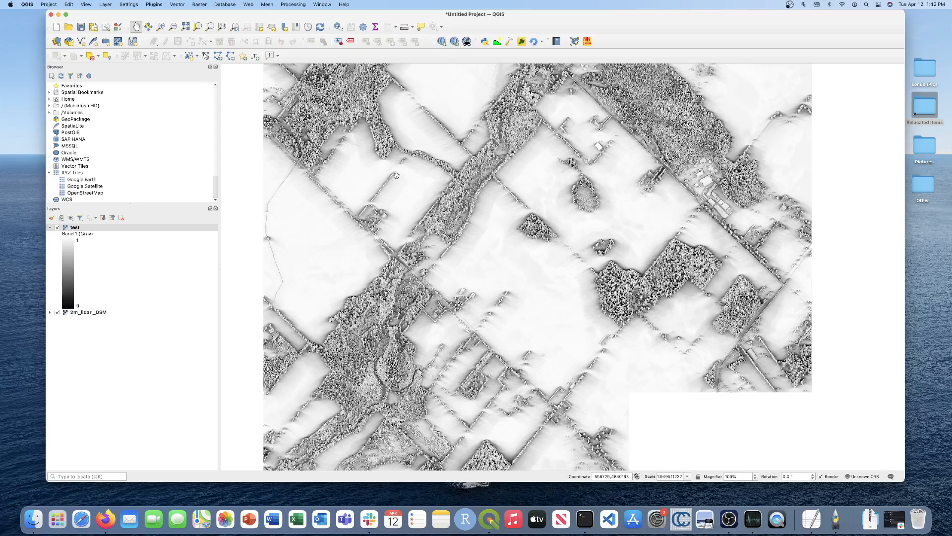
{"action": "scroll", "coordinate": [389, 189], "scroll_direction": "up", "scroll_amount": 1}
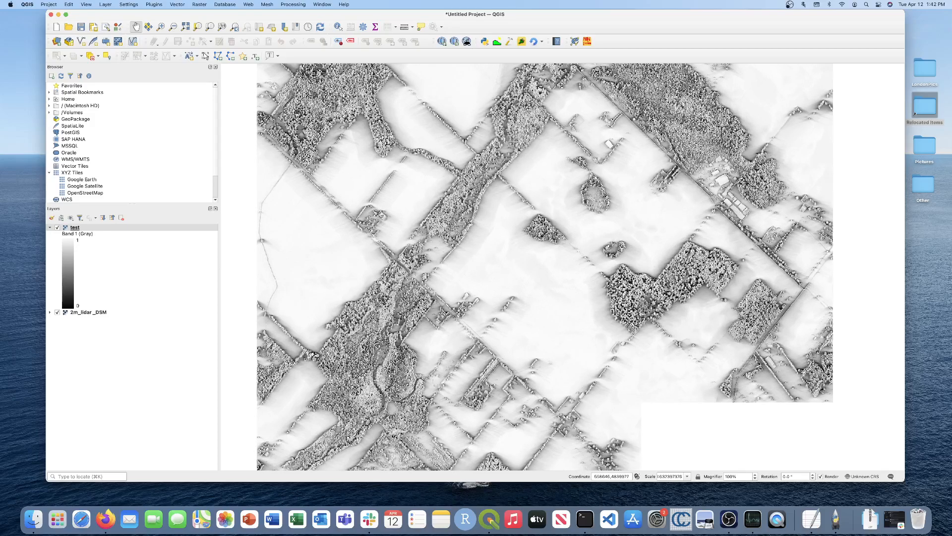
{"action": "scroll", "coordinate": [382, 214], "scroll_direction": "up", "scroll_amount": 1}
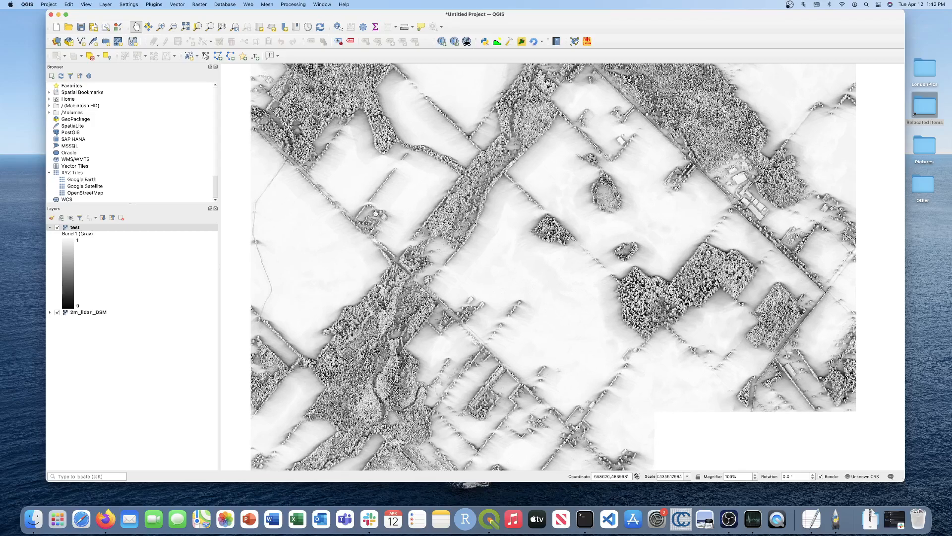
{"action": "scroll", "coordinate": [378, 216], "scroll_direction": "up", "scroll_amount": 1}
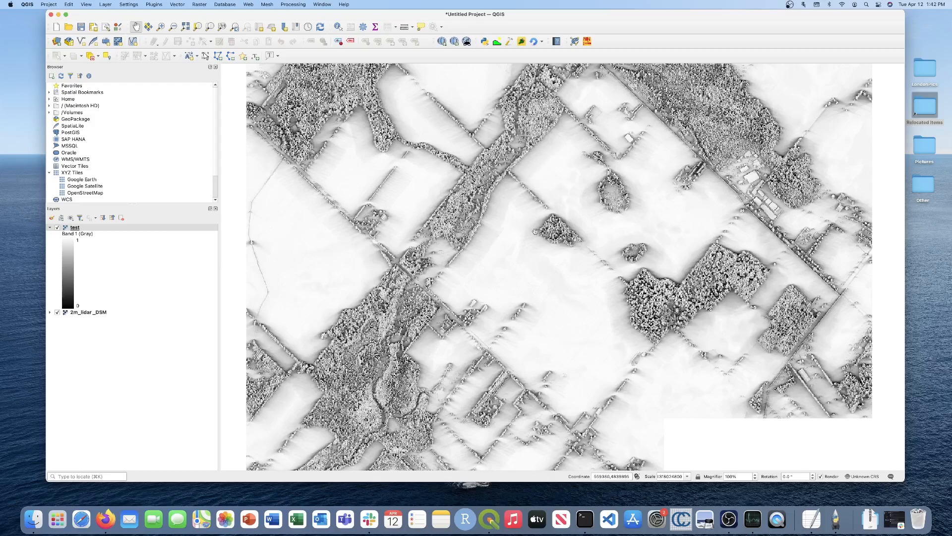
{"action": "scroll", "coordinate": [565, 244], "scroll_direction": "down", "scroll_amount": 1}
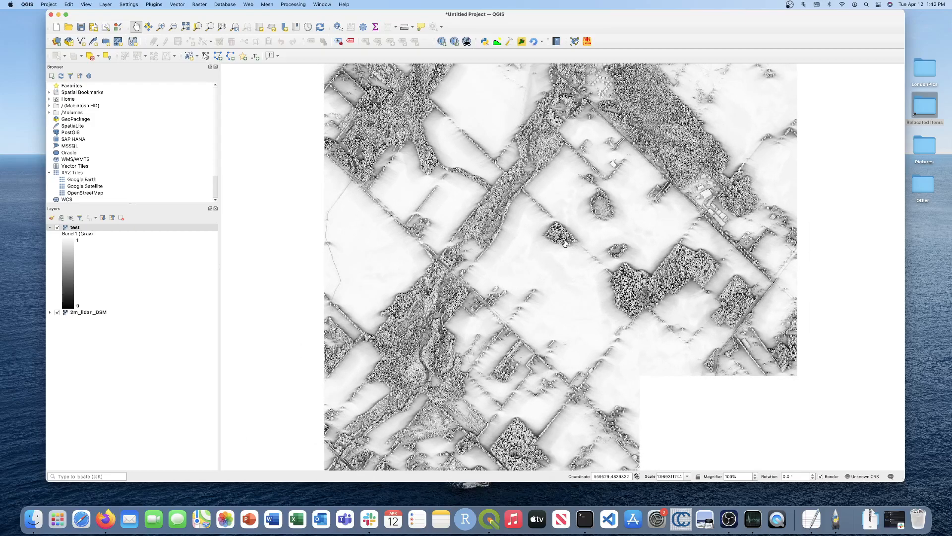